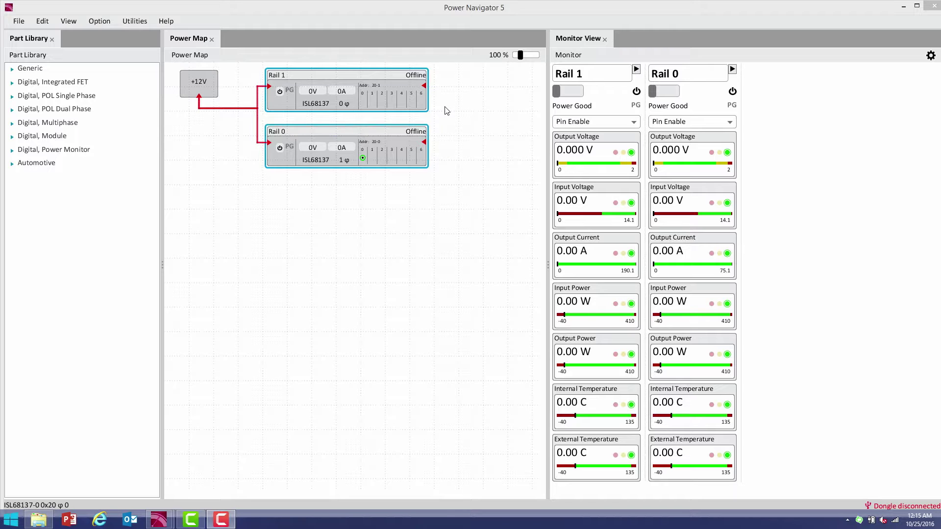
Select the Rail 1 block in the Power Map and open its inspector
{"action": "left_click", "coordinate": [290, 104]}
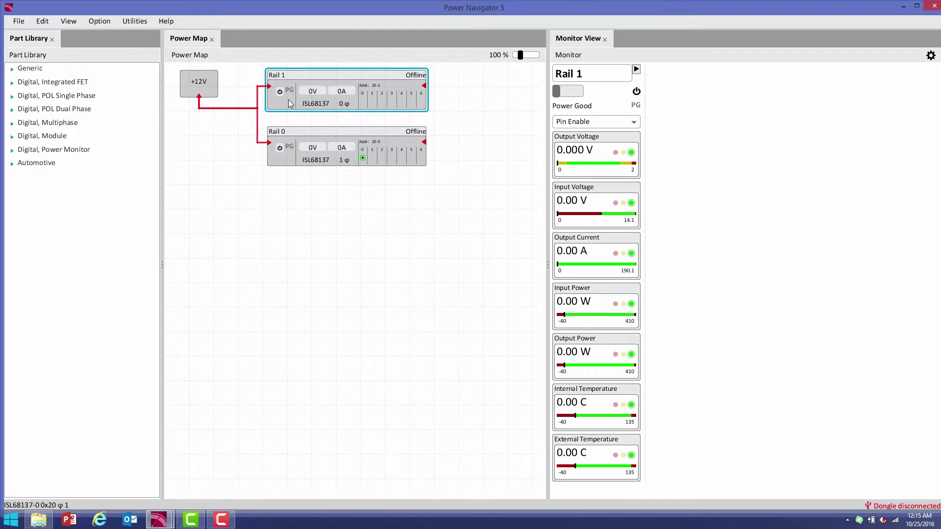
{"action": "double_click", "coordinate": [290, 104]}
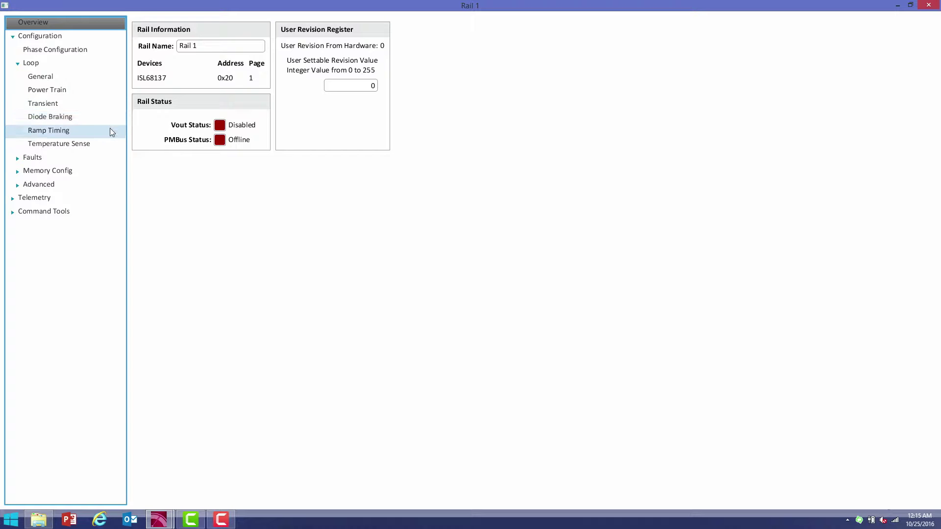
Bring up Rail 1's phase configuration page showing the current phase assignments
{"action": "key", "text": "F10"}
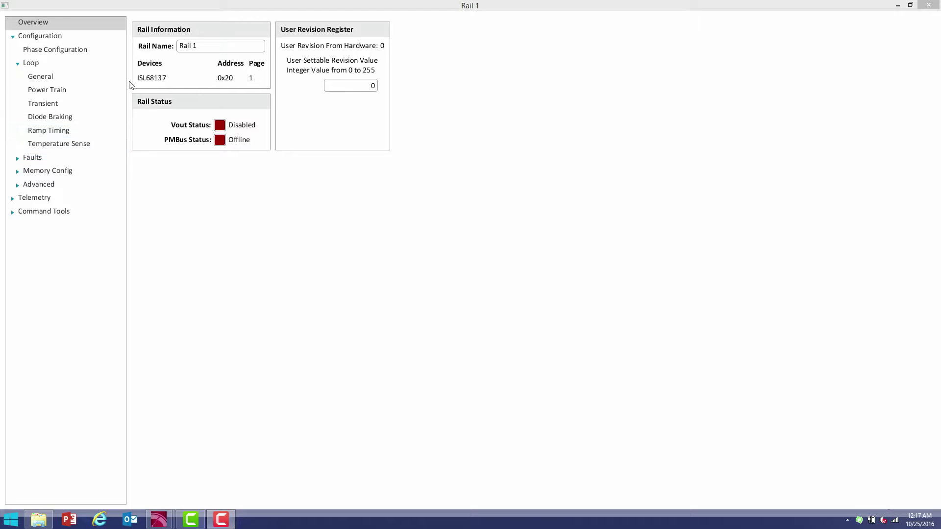
{"action": "left_click", "coordinate": [103, 53]}
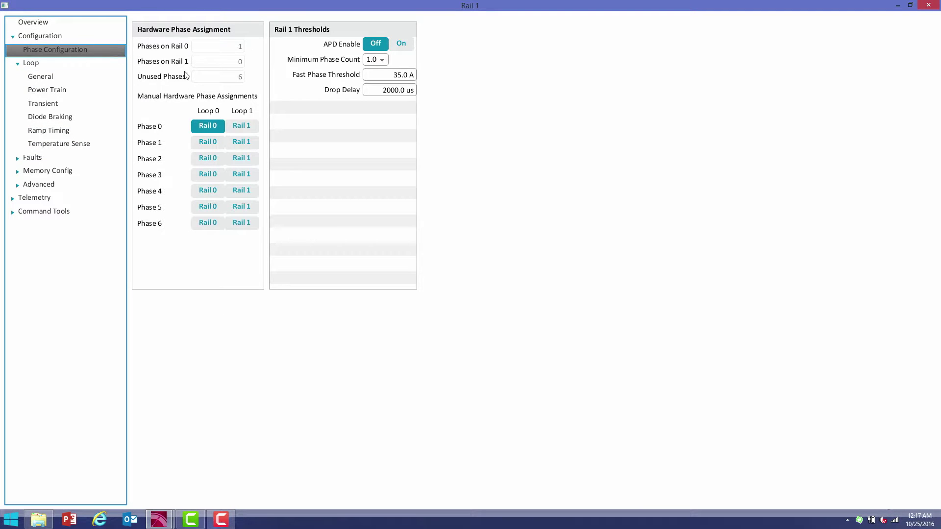
Assign Phase 1 to Rail 0 and Phases 2–6 to Rail 1, and turn APD on
{"action": "left_click", "coordinate": [208, 142]}
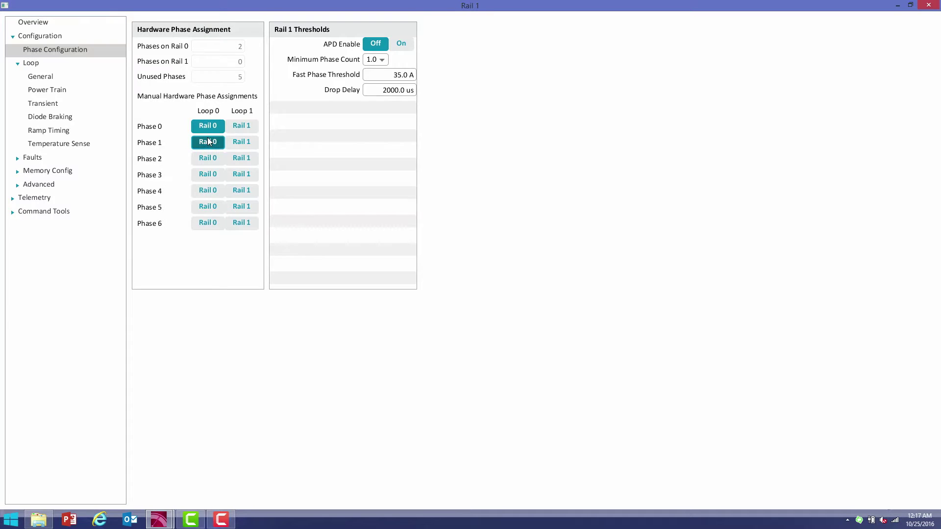
{"action": "left_click", "coordinate": [241, 160]}
{"action": "left_click", "coordinate": [242, 173]}
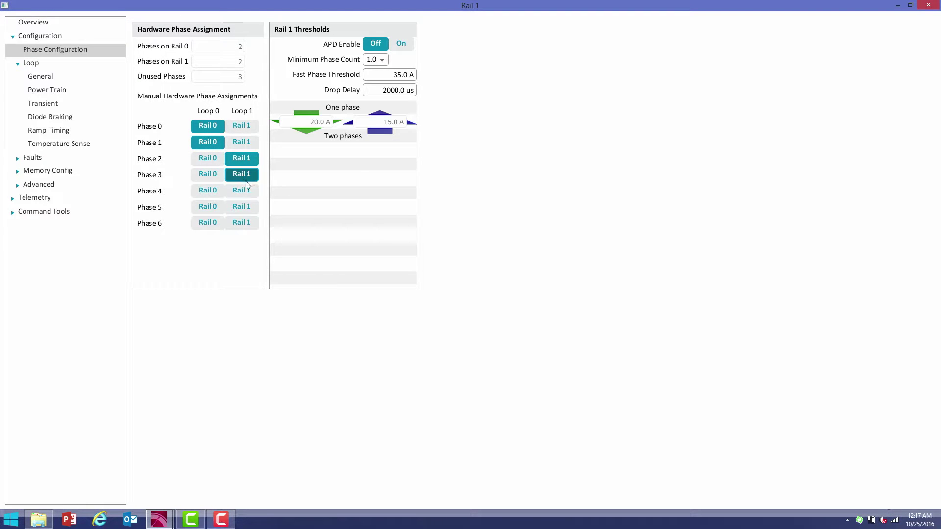
{"action": "left_click", "coordinate": [249, 193]}
{"action": "left_click", "coordinate": [250, 208]}
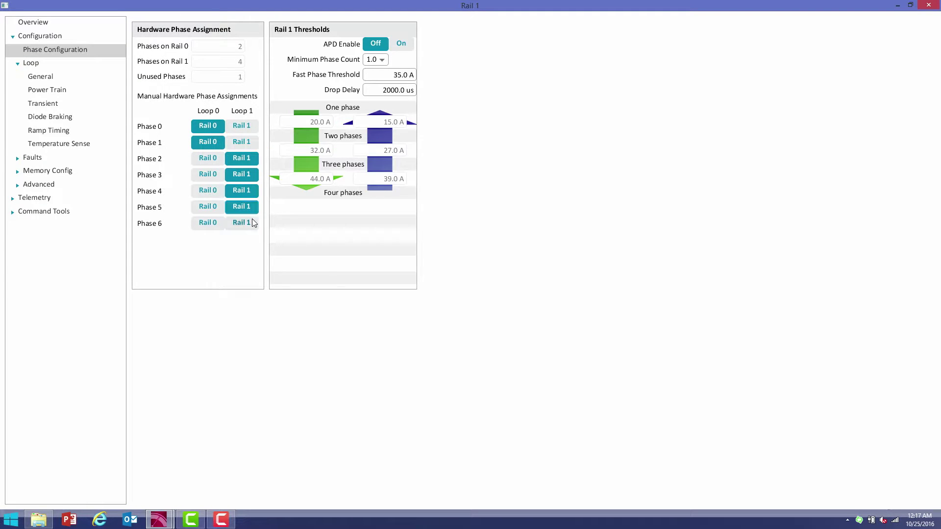
{"action": "left_click", "coordinate": [252, 222]}
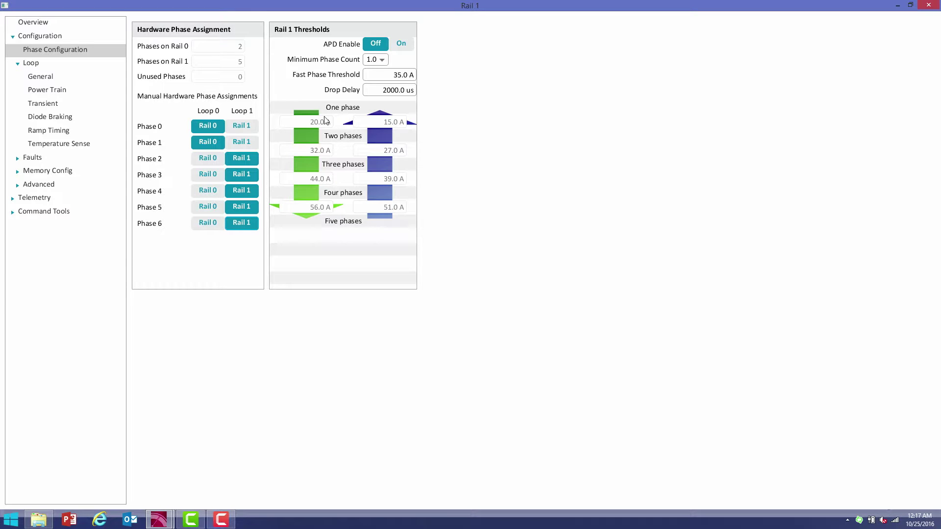
{"action": "left_click", "coordinate": [396, 44]}
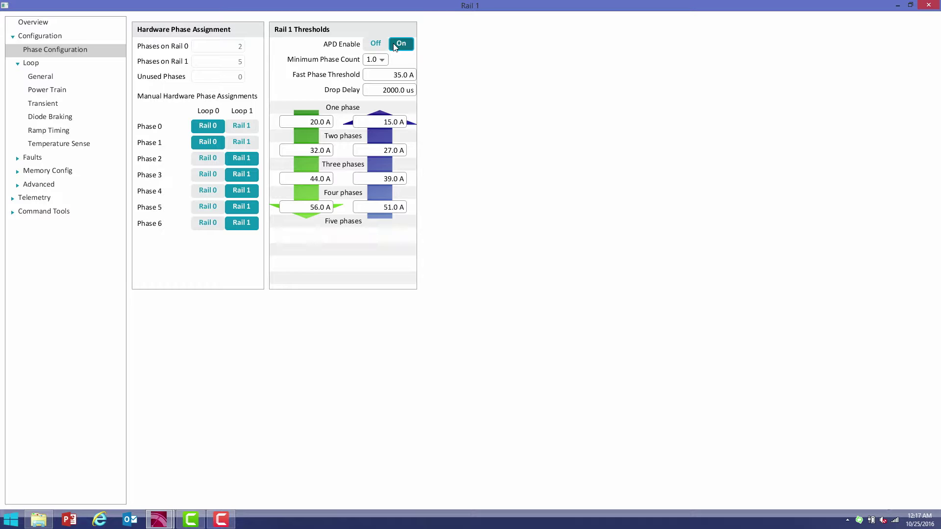
{"action": "left_click", "coordinate": [315, 206]}
Lower the phase threshold from 56.0 A to 55.5 A and view the power train parameters
{"action": "type", "text": "5.5"}
{"action": "key", "text": "Return"}
{"action": "left_click", "coordinate": [105, 95]}
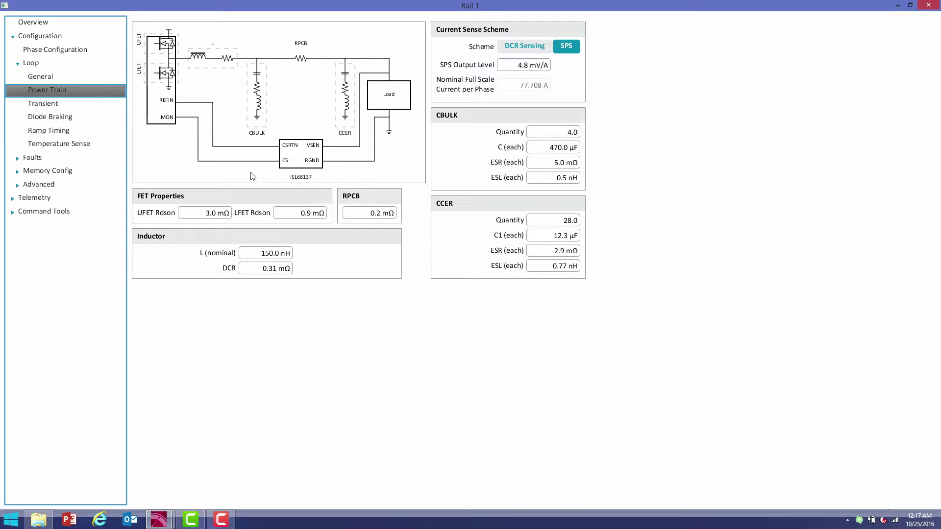
{"action": "left_click", "coordinate": [56, 106]}
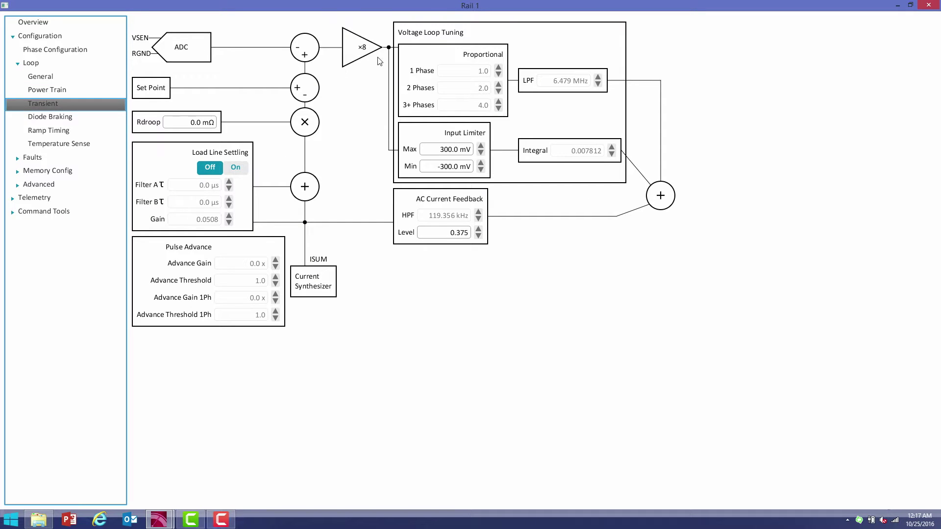
Set 1/2/3+ phase proportional gains to 0.875, 1.875, 3.75 and integral gain to 0.03125
{"action": "left_click", "coordinate": [498, 74]}
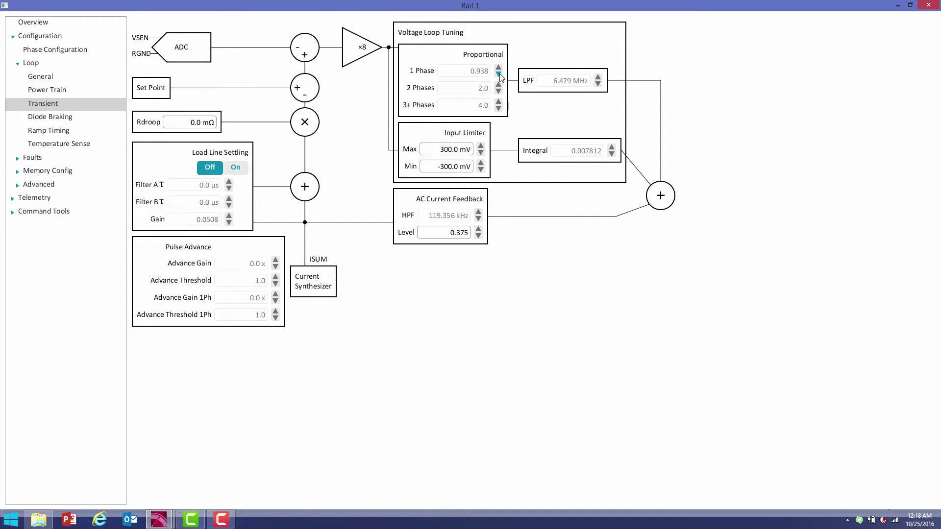
{"action": "left_click", "coordinate": [498, 74]}
{"action": "left_click", "coordinate": [499, 91]}
{"action": "left_click", "coordinate": [499, 109]}
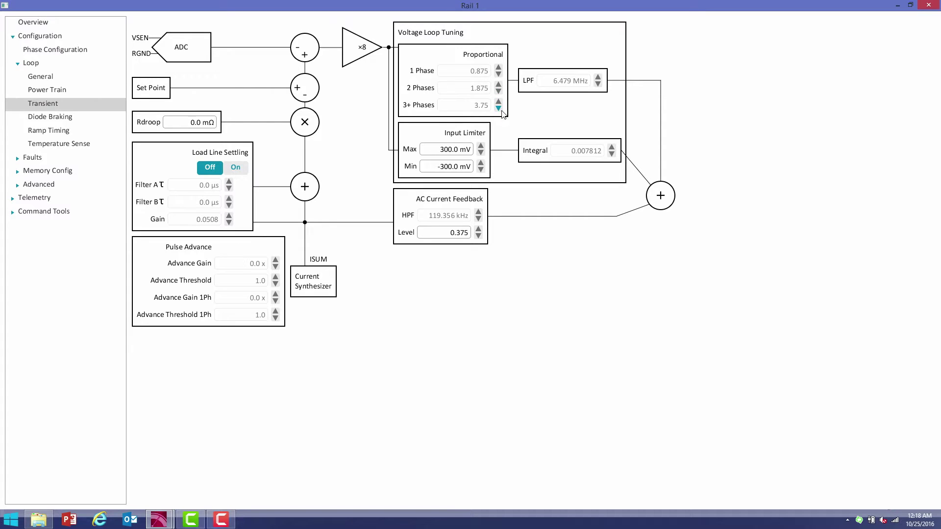
{"action": "left_click", "coordinate": [613, 146]}
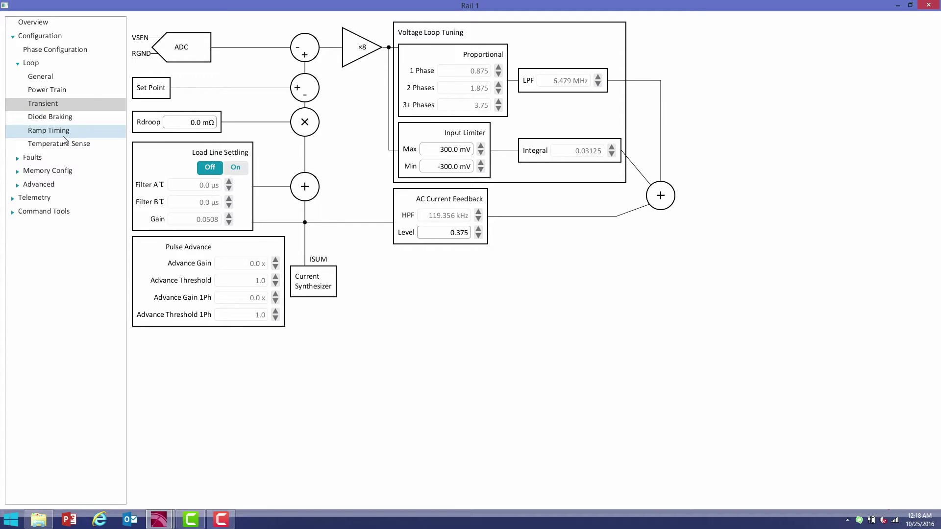
{"action": "left_click", "coordinate": [17, 158]}
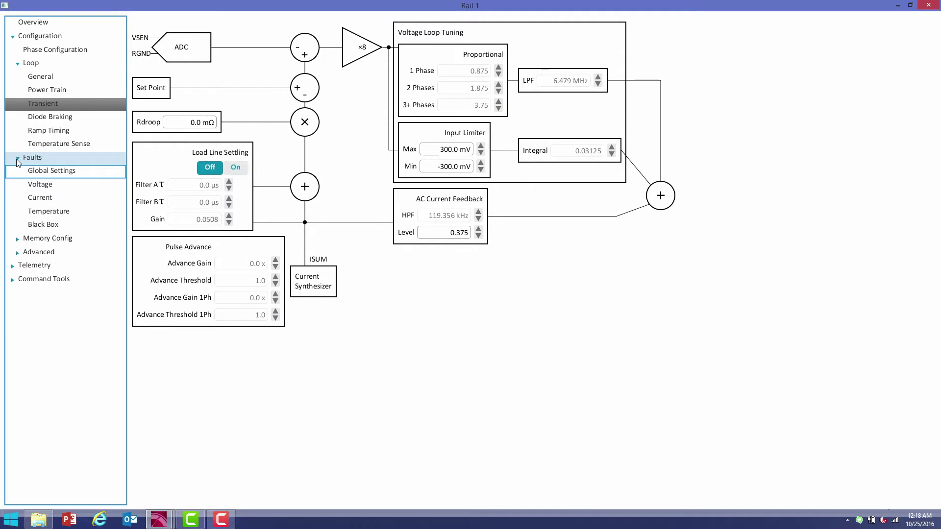
Review Rail 1's voltage and current fault limits, then view its live telemetry monitor
{"action": "left_click", "coordinate": [46, 185]}
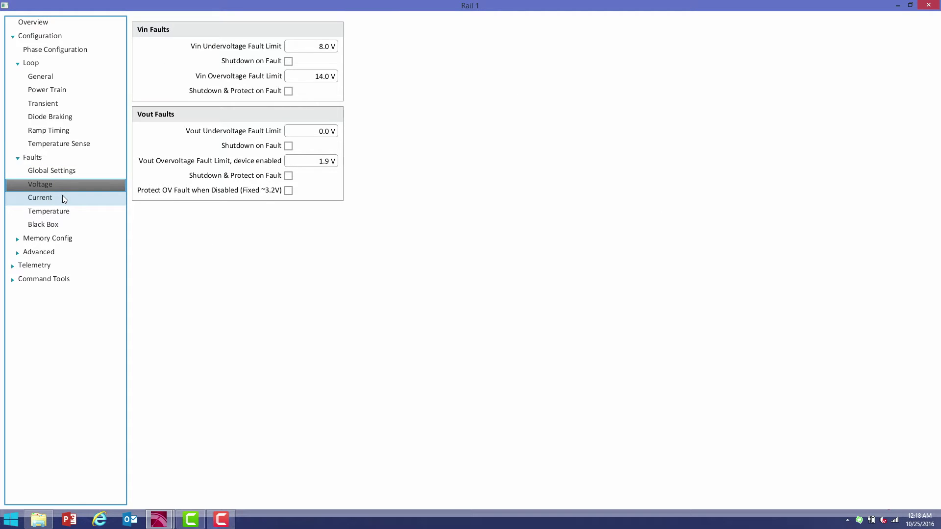
{"action": "left_click", "coordinate": [63, 195]}
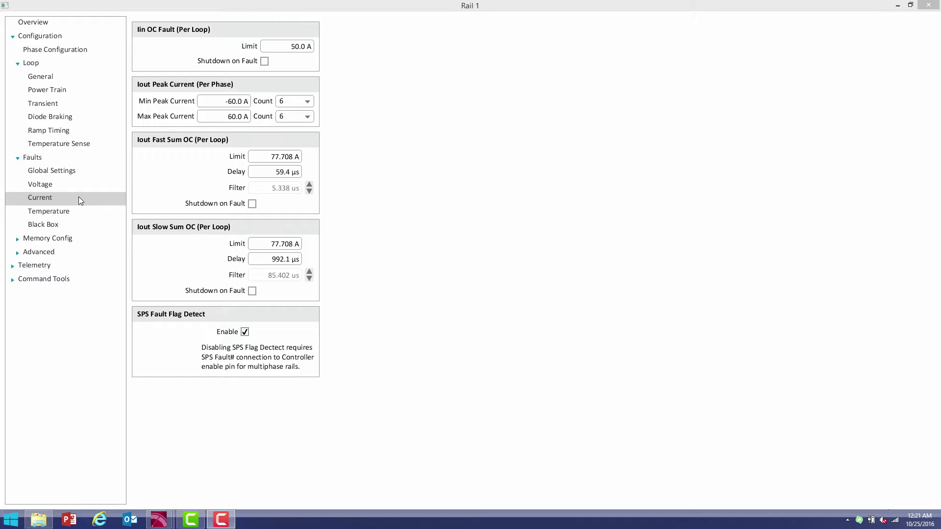
{"action": "left_click", "coordinate": [12, 268]}
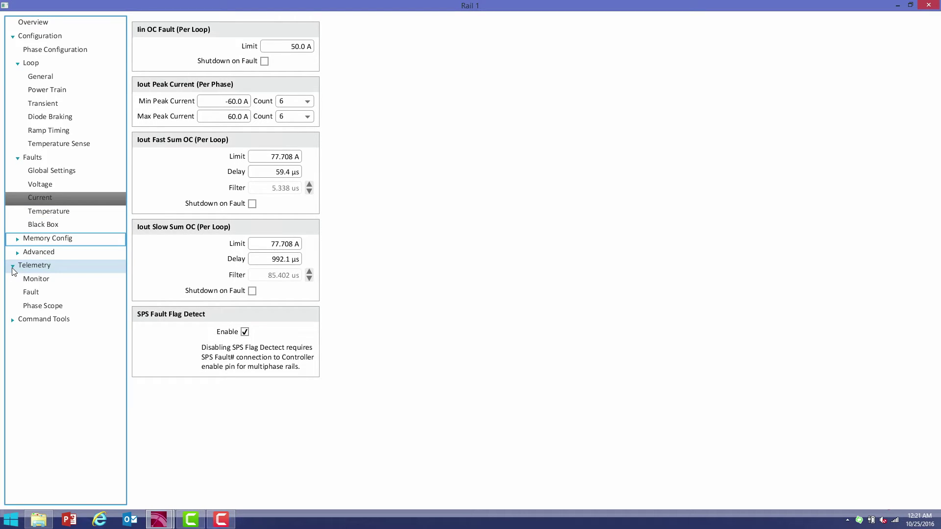
{"action": "left_click", "coordinate": [35, 279]}
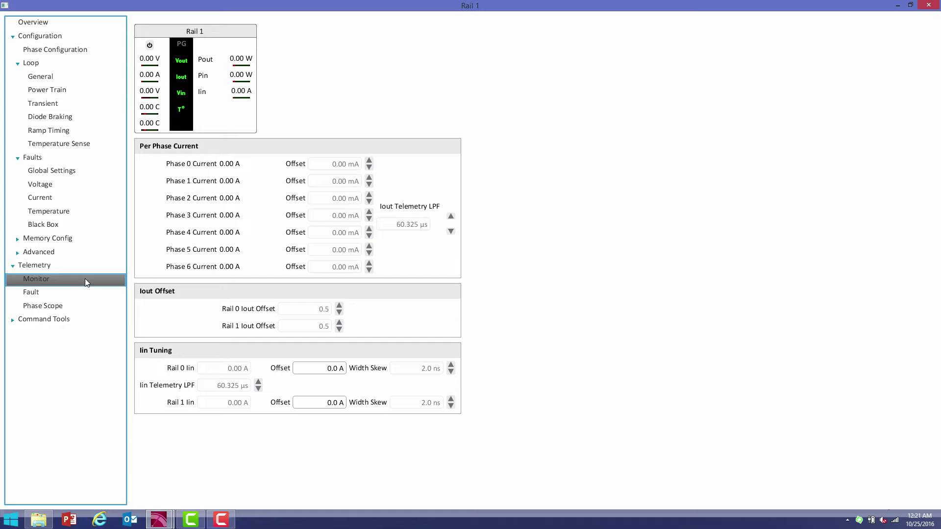
Check the fault status flags and enable writing Rail 1's black box data to NVM
{"action": "left_click", "coordinate": [62, 294]}
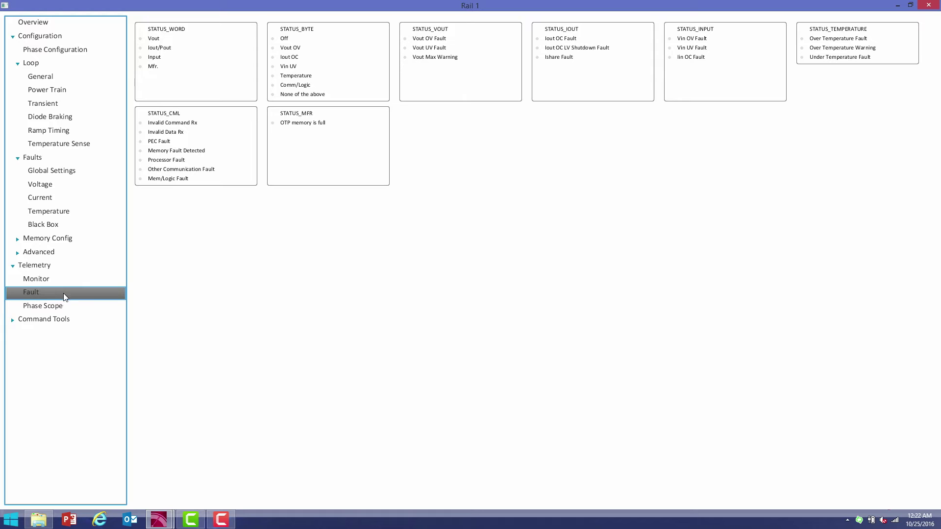
{"action": "left_click", "coordinate": [66, 226]}
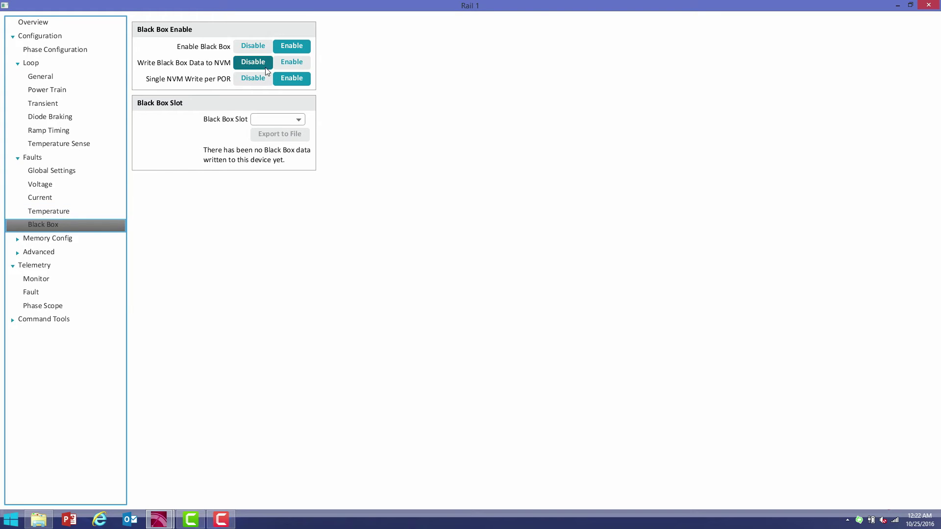
{"action": "left_click", "coordinate": [290, 60]}
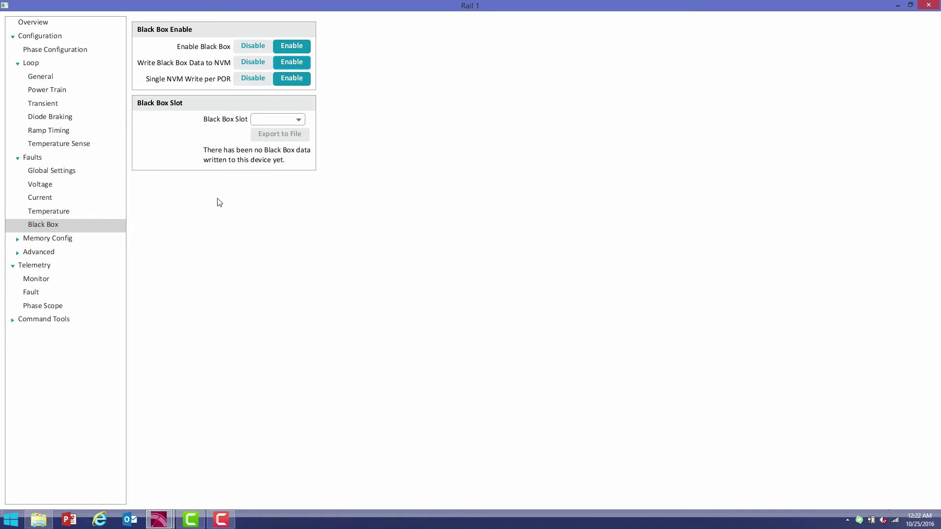
{"action": "left_click", "coordinate": [62, 307]}
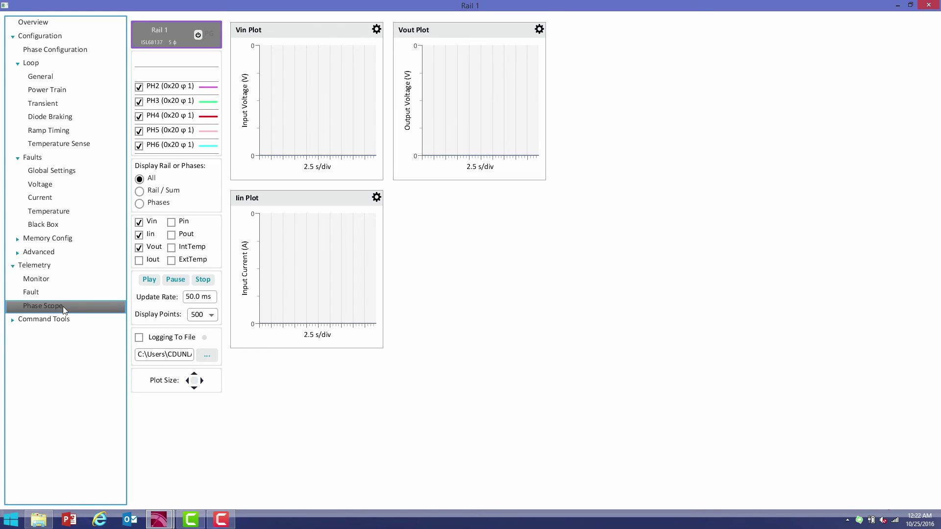
Add an Iout plot to Rail 1's Phase Scope alongside Vin, Vout and Iin
{"action": "left_click", "coordinate": [139, 261]}
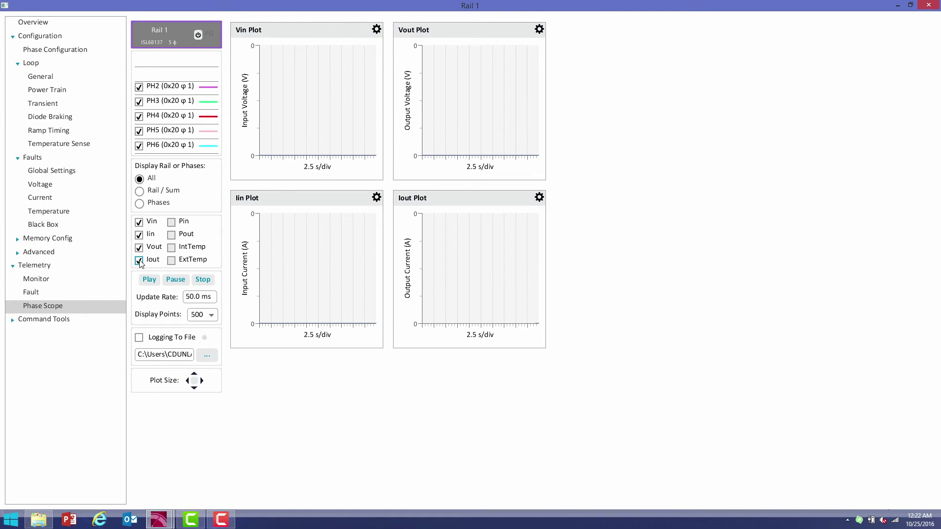